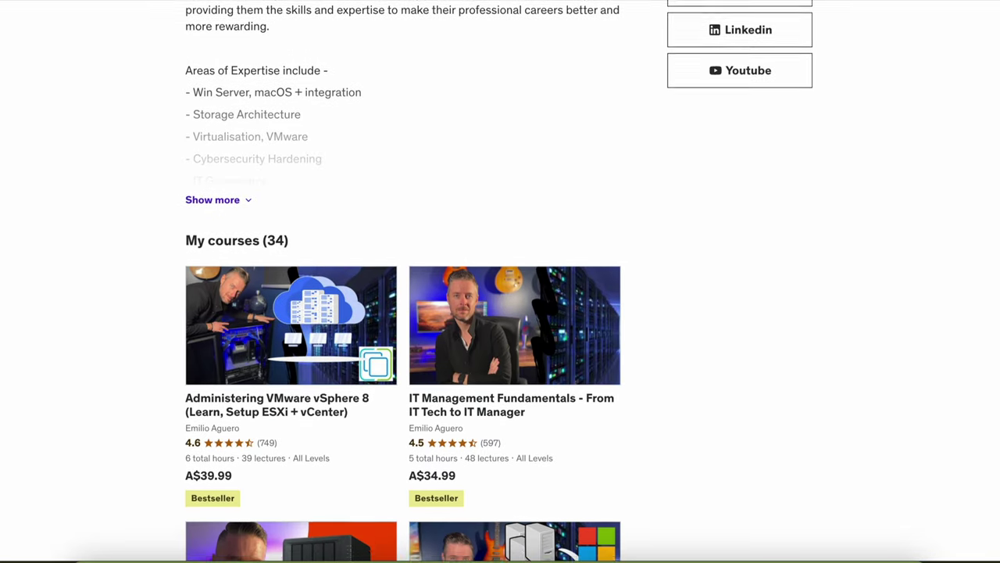
Step: Browse the instructor's course list and go to its third page
{"action": "scroll", "coordinate": [910, 222], "scroll_direction": "down", "scroll_amount": 3}
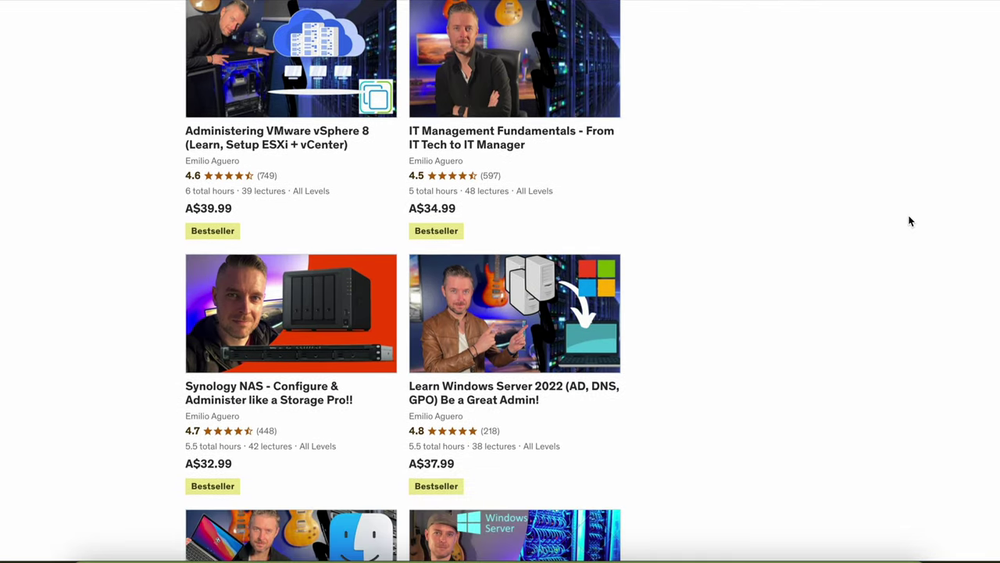
{"action": "scroll", "coordinate": [910, 221], "scroll_direction": "down", "scroll_amount": 3}
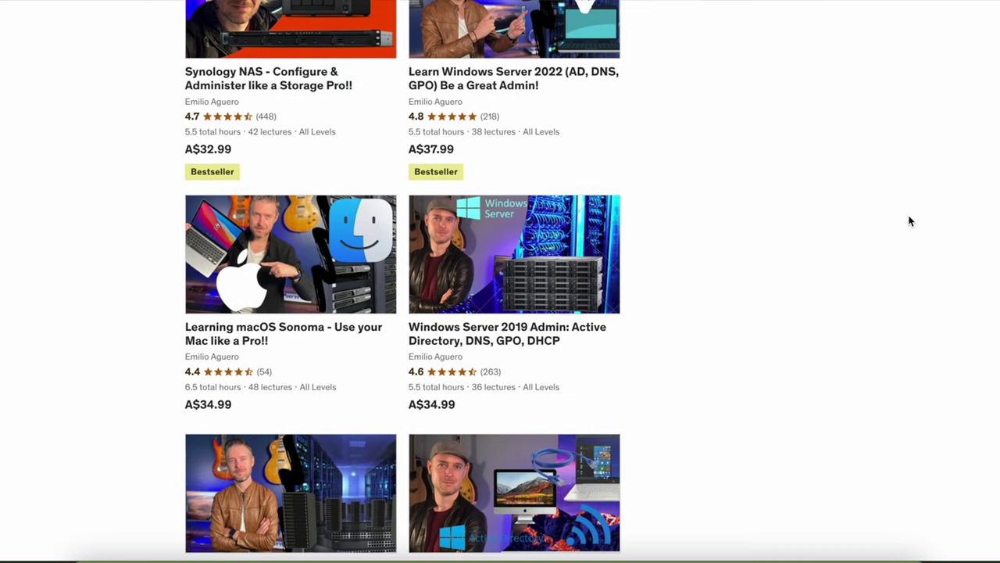
{"action": "scroll", "coordinate": [910, 221], "scroll_direction": "down", "scroll_amount": 4}
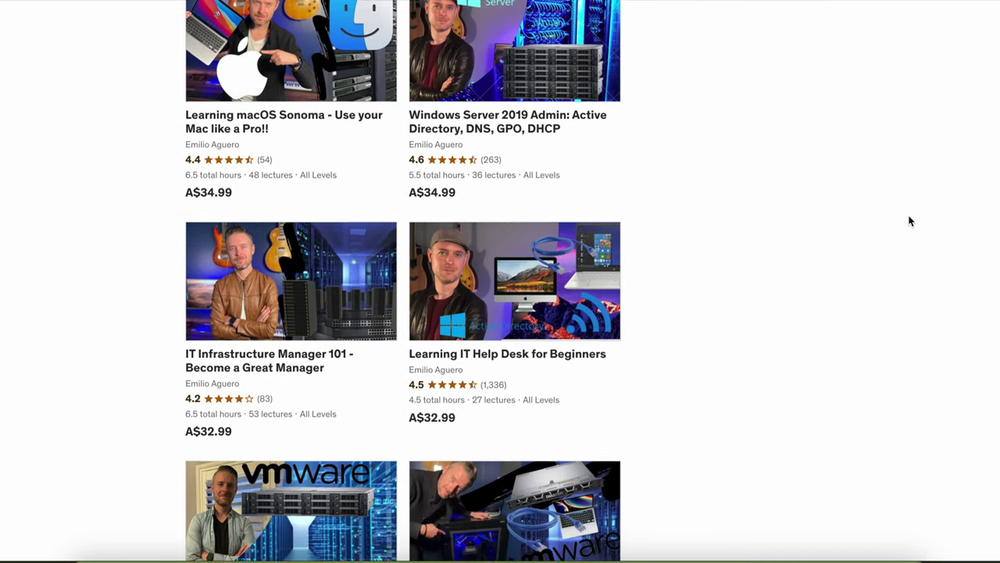
{"action": "scroll", "coordinate": [910, 221], "scroll_direction": "down", "scroll_amount": 3}
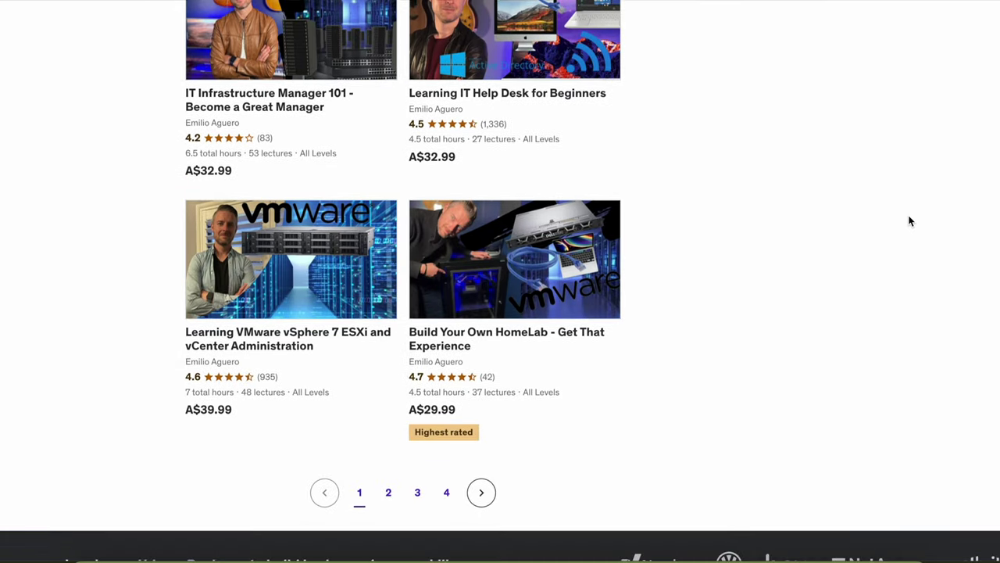
{"action": "left_click", "coordinate": [422, 493]}
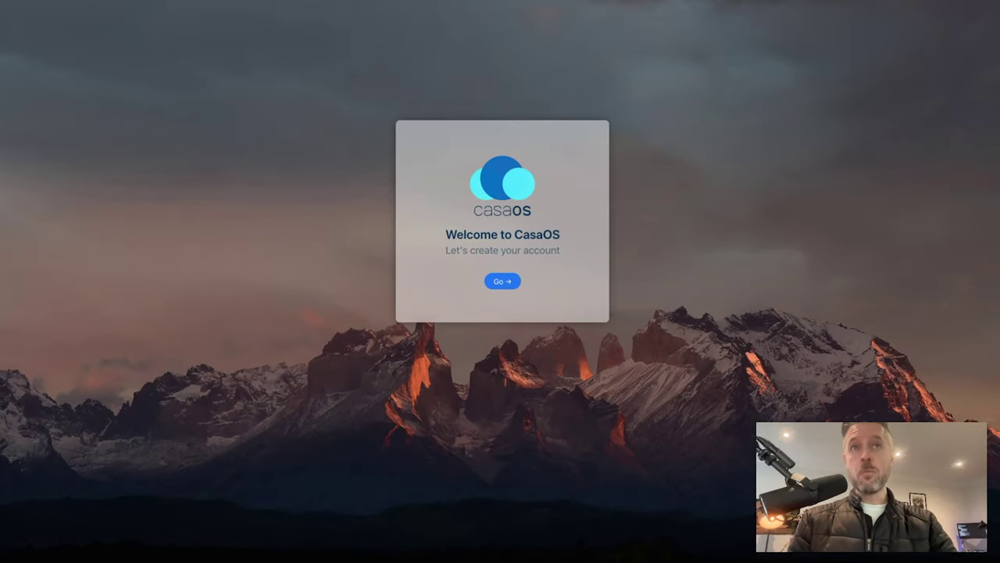
Step: Begin the CasaOS account creation and view the default folders in the Files app
{"action": "left_click", "coordinate": [511, 282]}
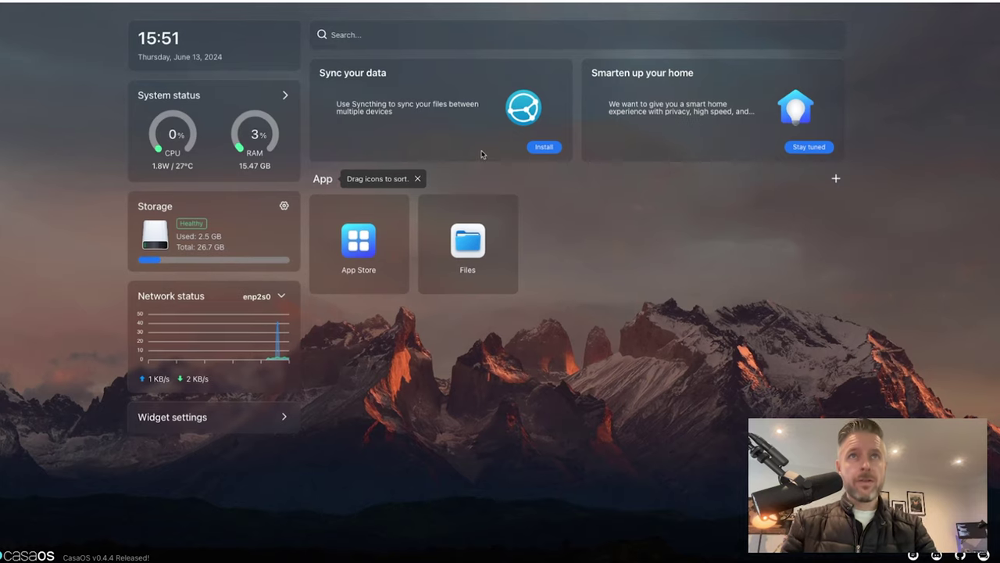
{"action": "left_click", "coordinate": [464, 241]}
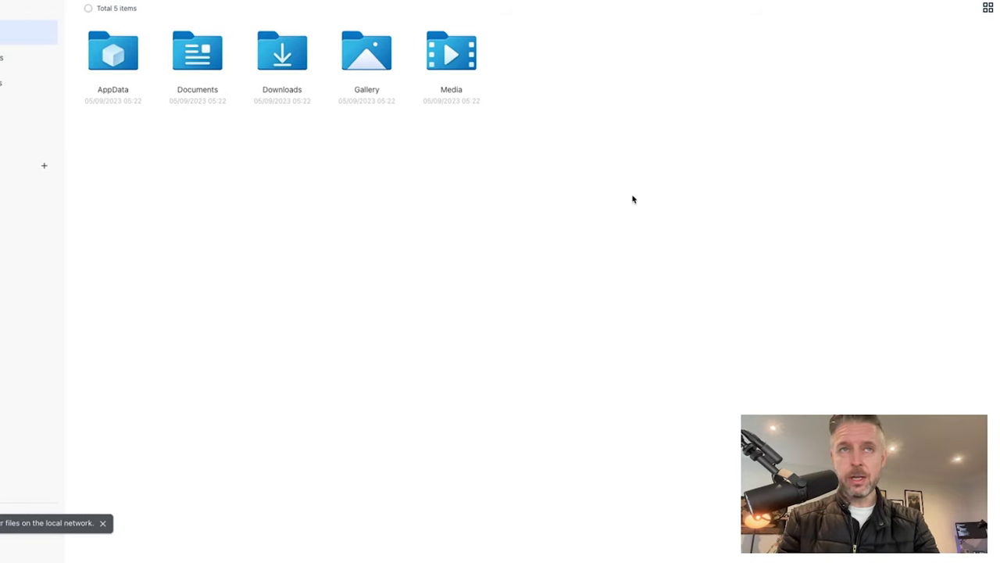
{"action": "left_click", "coordinate": [996, 11]}
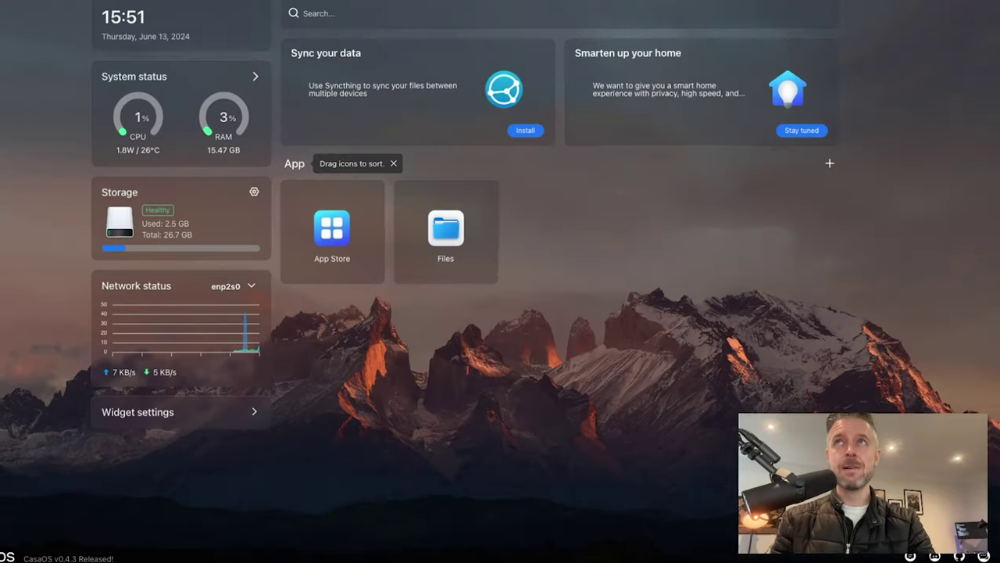
Step: Browse the CasaOS App Store catalogue to examine the apps available for installation
{"action": "left_click", "coordinate": [320, 225]}
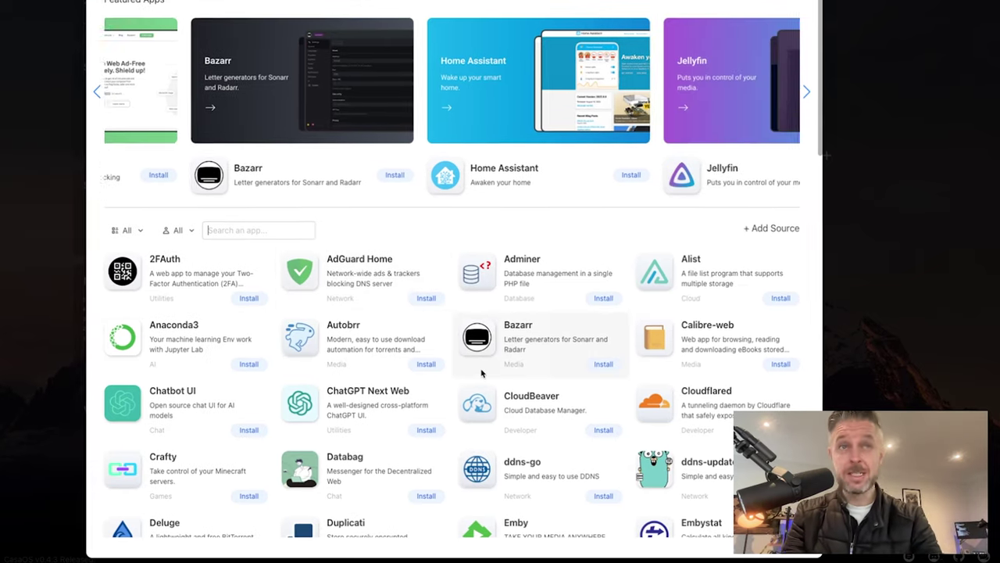
{"action": "scroll", "coordinate": [461, 363], "scroll_direction": "down", "scroll_amount": 15}
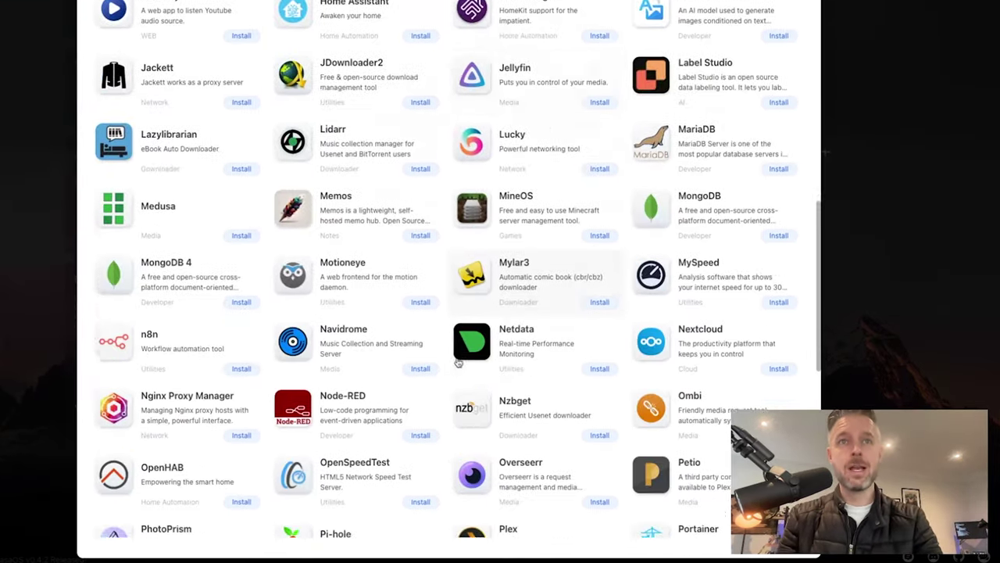
{"action": "scroll", "coordinate": [457, 361], "scroll_direction": "down", "scroll_amount": 5}
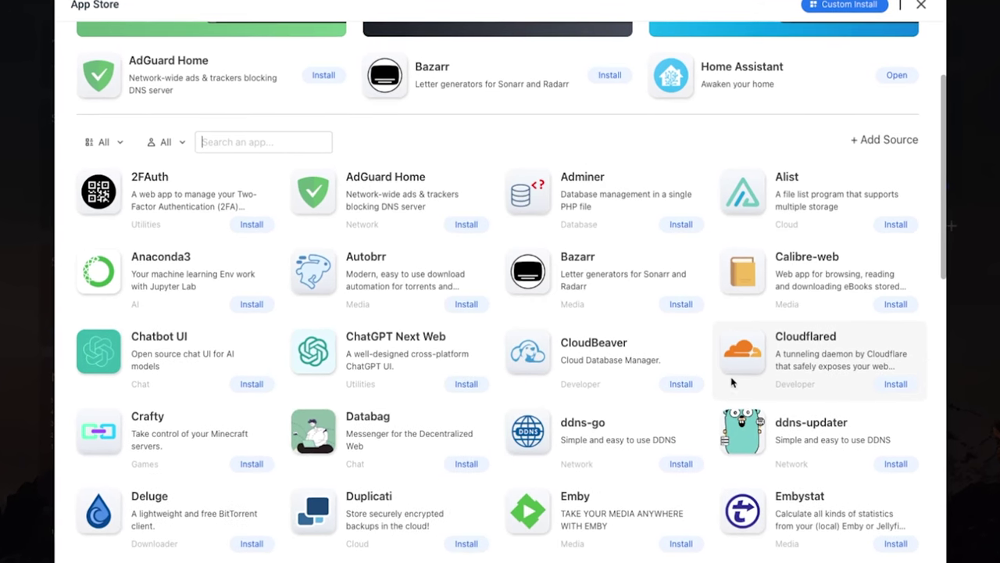
{"action": "scroll", "coordinate": [594, 422], "scroll_direction": "down", "scroll_amount": 5}
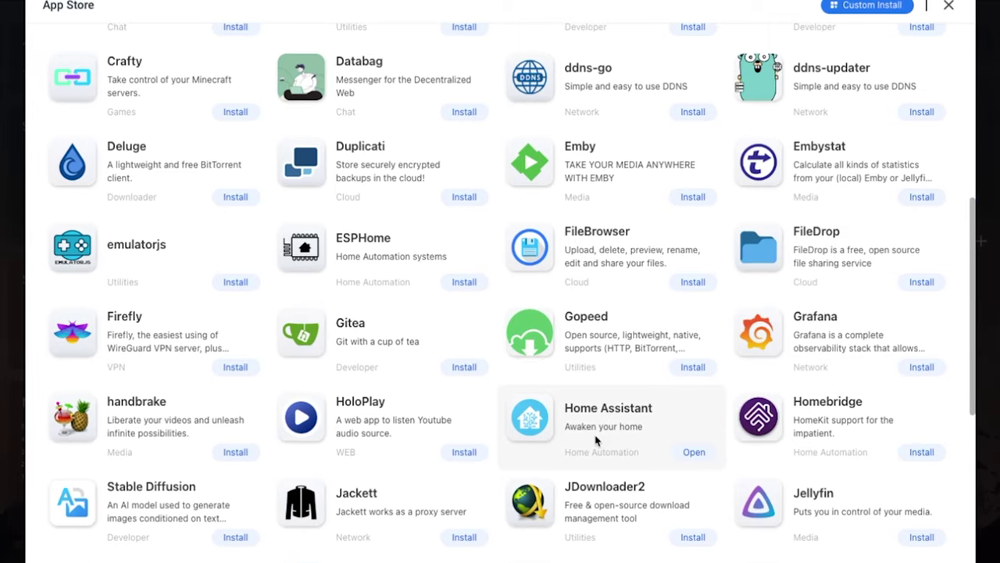
{"action": "scroll", "coordinate": [606, 426], "scroll_direction": "down", "scroll_amount": 5}
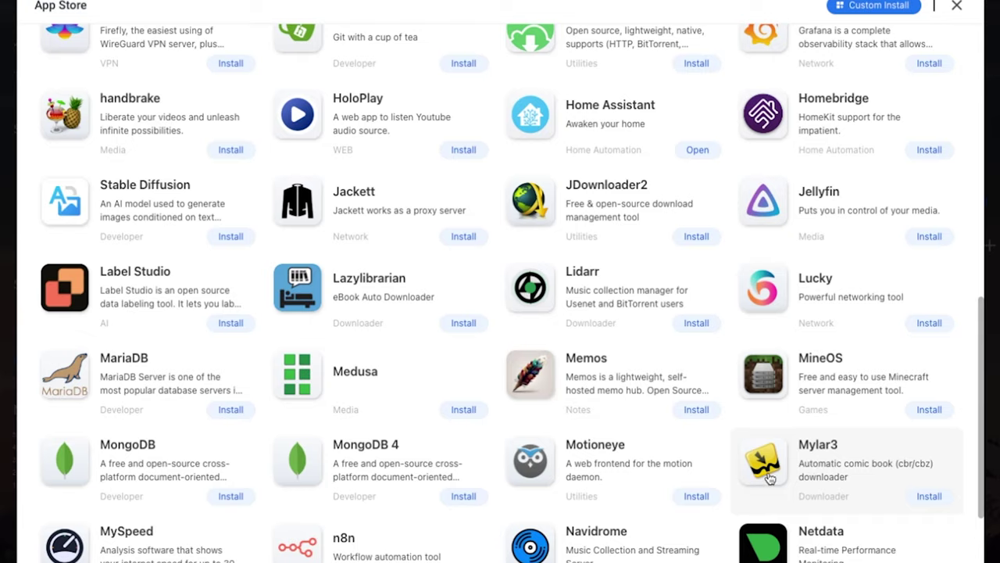
{"action": "scroll", "coordinate": [693, 507], "scroll_direction": "down", "scroll_amount": 5}
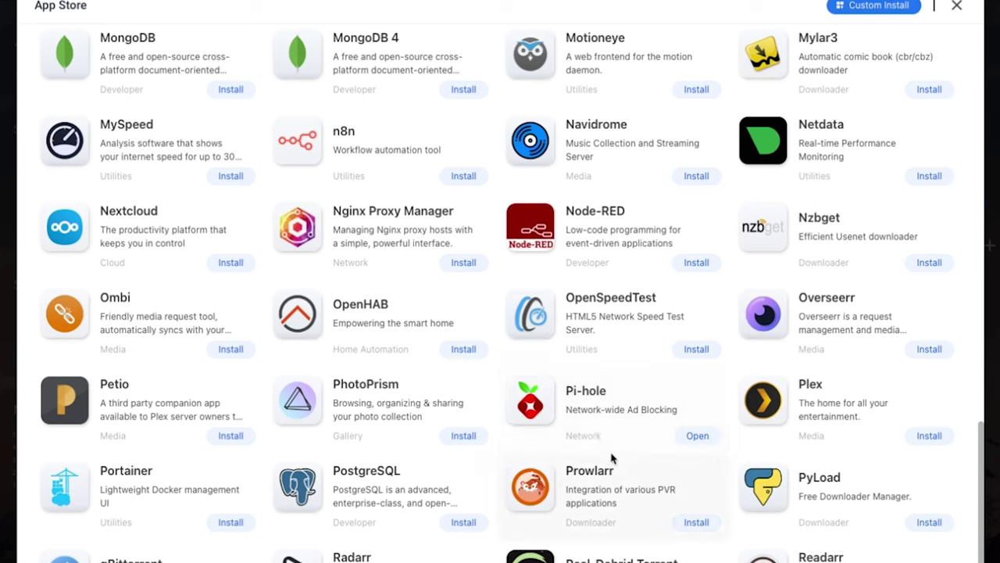
{"action": "scroll", "coordinate": [612, 459], "scroll_direction": "down", "scroll_amount": 5}
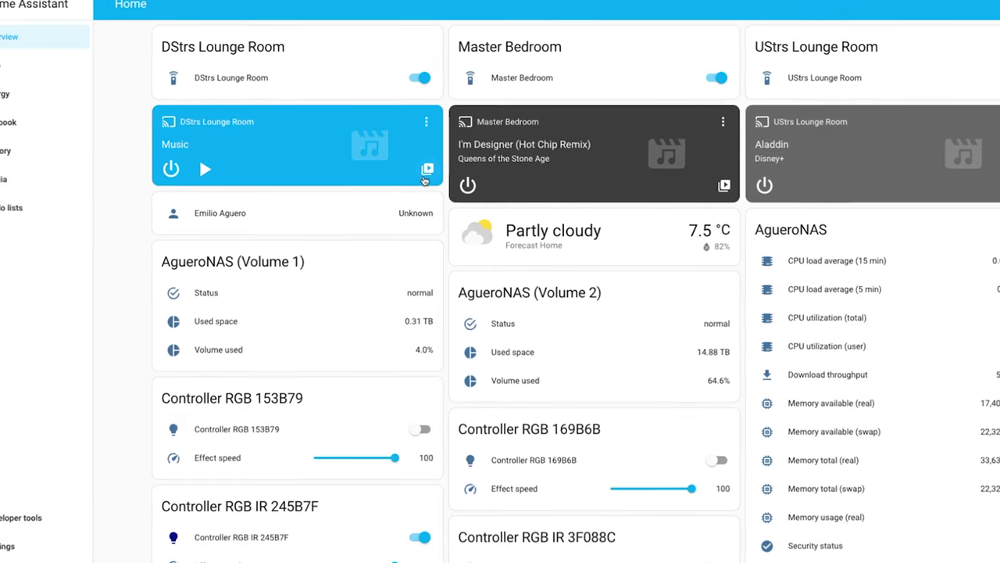
Step: In Home Assistant, browse the apps available on the DStrs Lounge Room media player and close the media browser
{"action": "left_click", "coordinate": [427, 168]}
{"action": "left_click", "coordinate": [404, 179]}
{"action": "scroll", "coordinate": [453, 257], "scroll_direction": "down", "scroll_amount": 10}
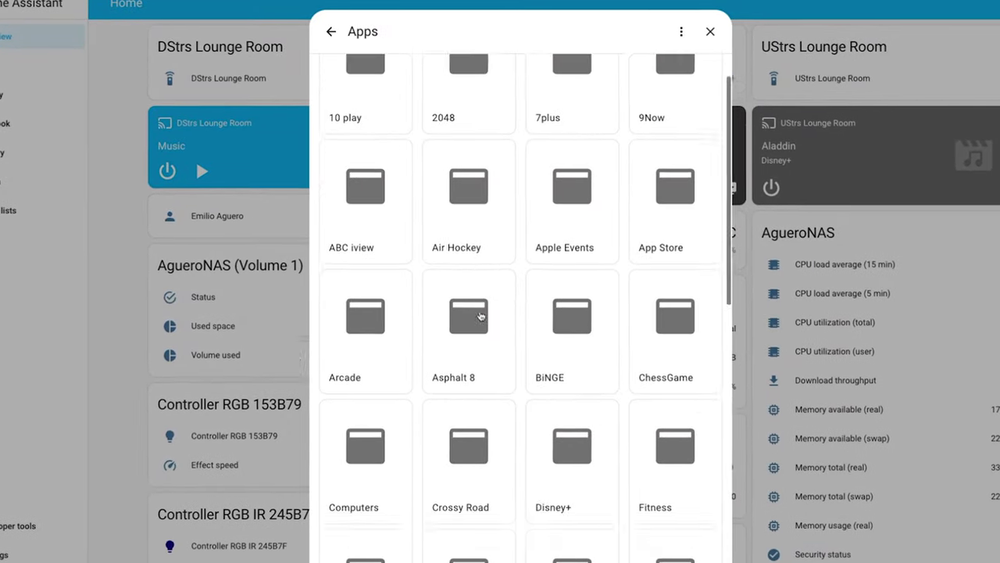
{"action": "scroll", "coordinate": [480, 312], "scroll_direction": "up", "scroll_amount": 10}
{"action": "scroll", "coordinate": [482, 319], "scroll_direction": "down", "scroll_amount": 2}
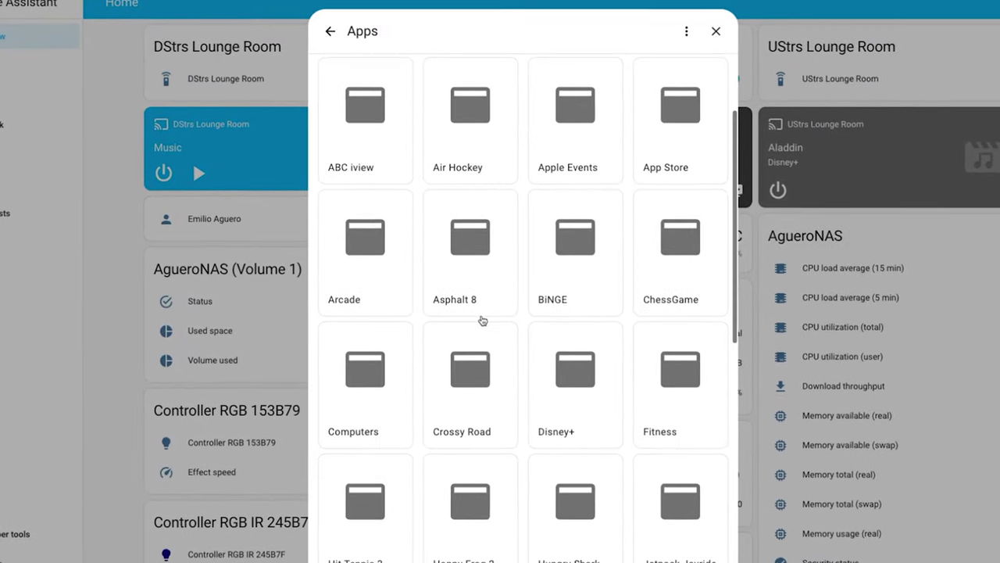
{"action": "scroll", "coordinate": [373, 396], "scroll_direction": "down", "scroll_amount": 6}
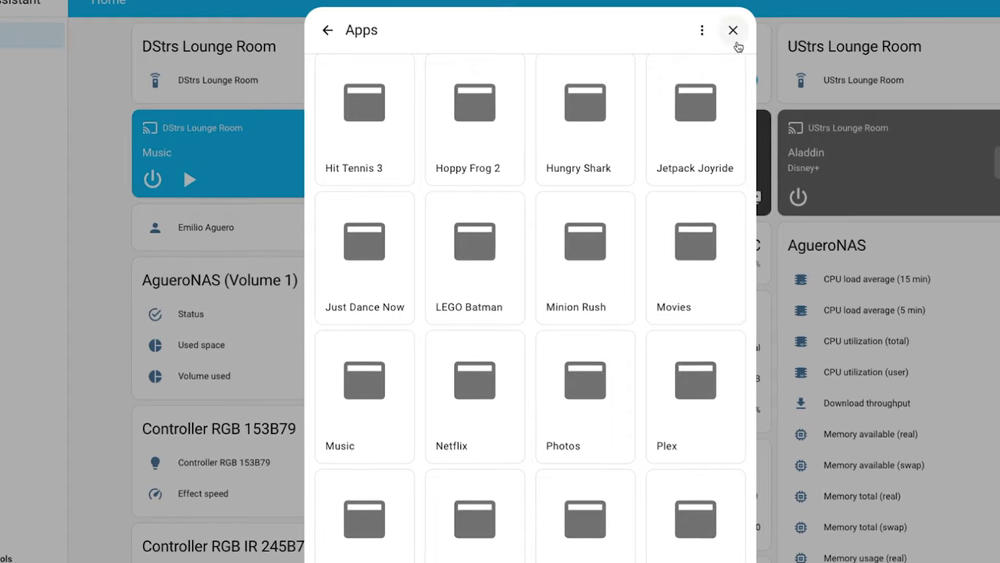
{"action": "left_click", "coordinate": [732, 31]}
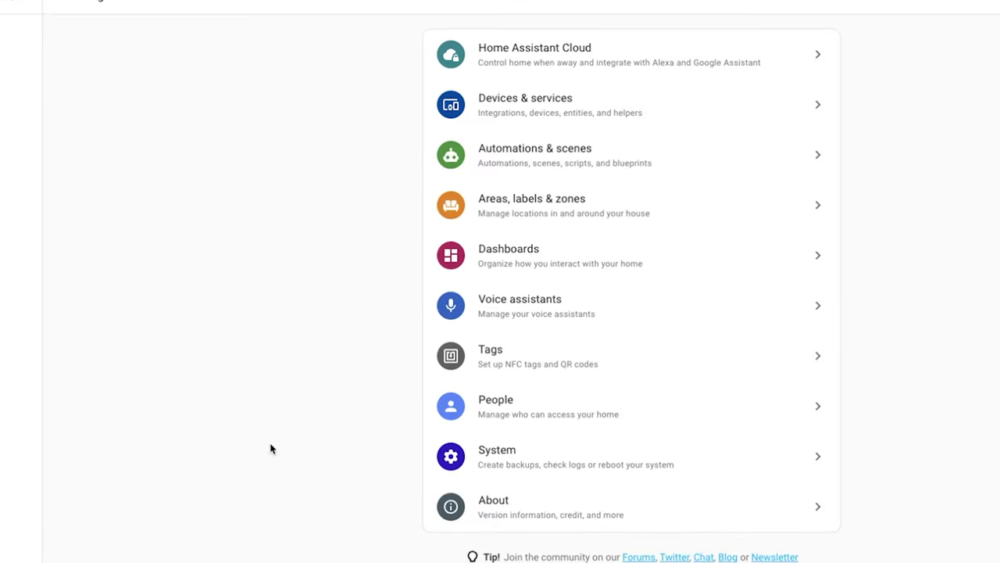
Step: View the integrations under Devices & services, browse the brands available for a new integration, and close the brand list
{"action": "left_click", "coordinate": [566, 111]}
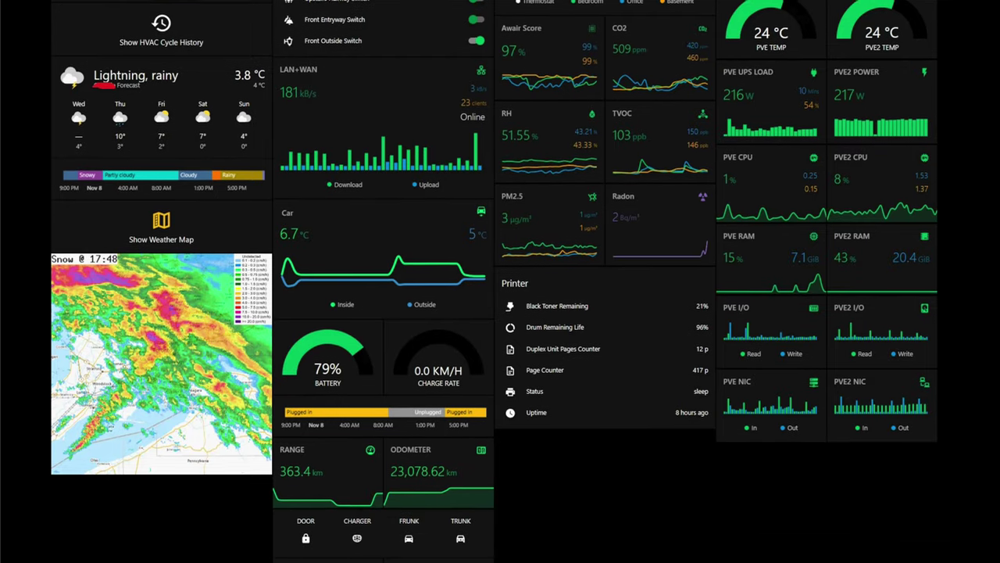
{"action": "left_click", "coordinate": [949, 543]}
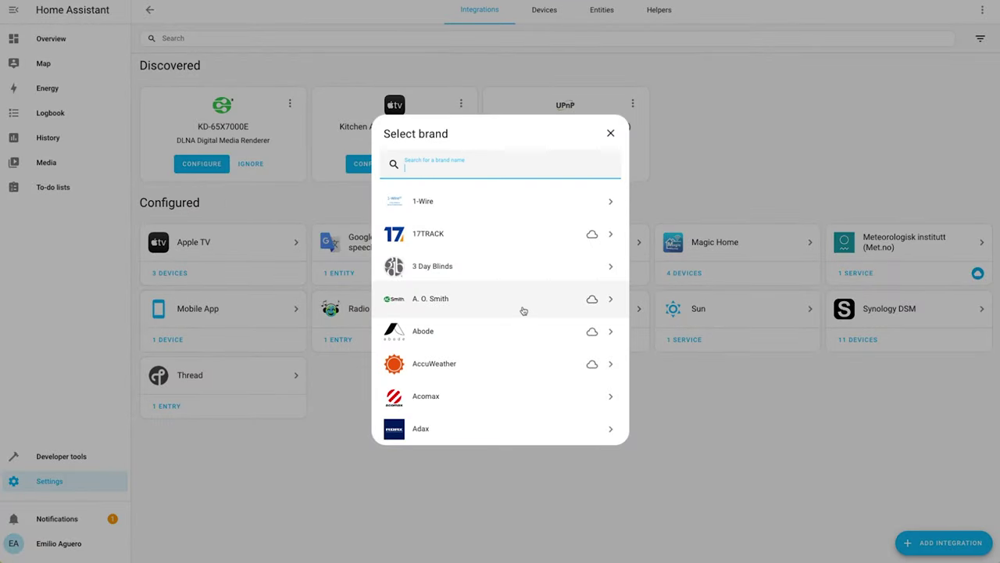
{"action": "scroll", "coordinate": [523, 310], "scroll_direction": "down", "scroll_amount": 6}
{"action": "scroll", "coordinate": [523, 310], "scroll_direction": "down", "scroll_amount": 5}
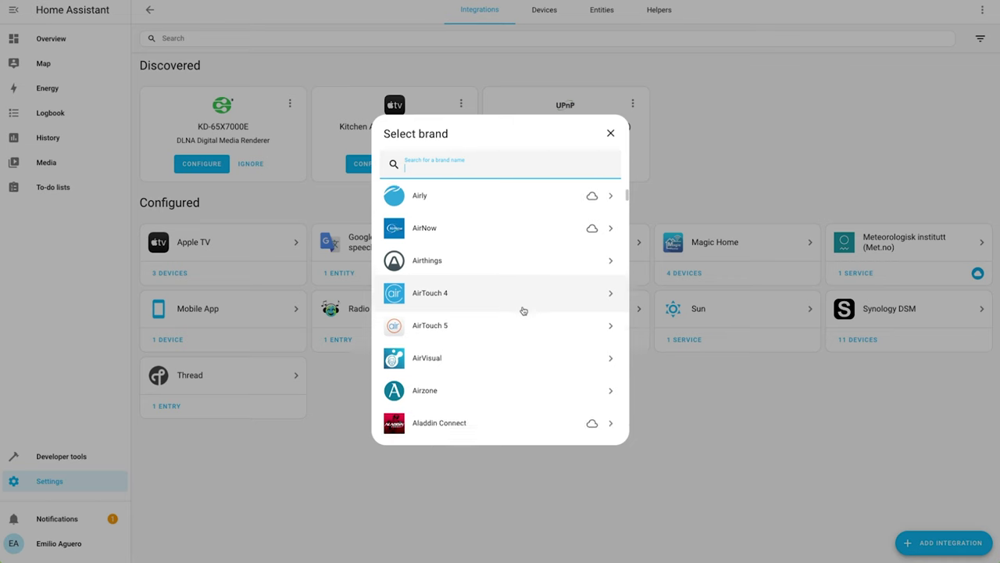
{"action": "scroll", "coordinate": [523, 311], "scroll_direction": "down", "scroll_amount": 1}
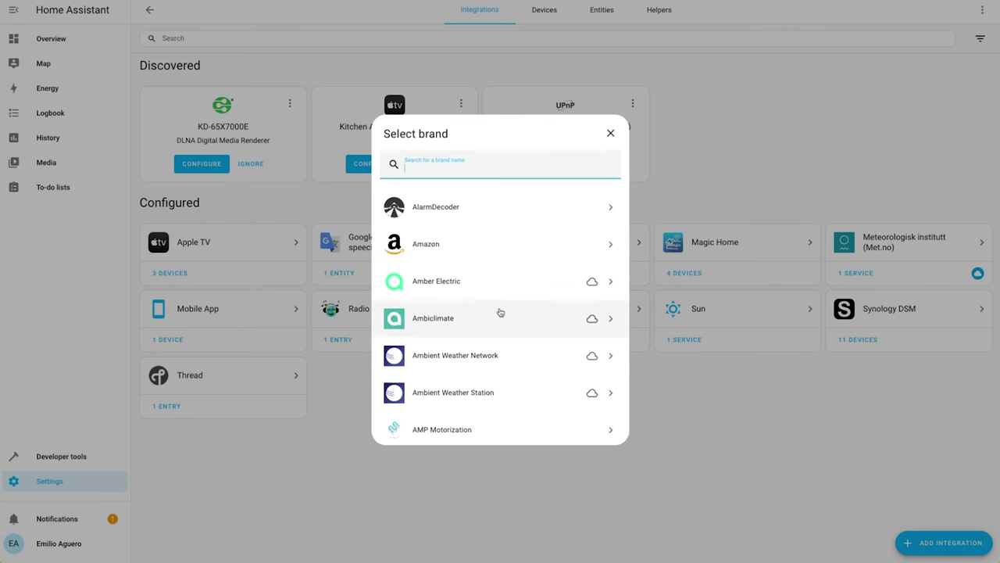
{"action": "left_click", "coordinate": [610, 134]}
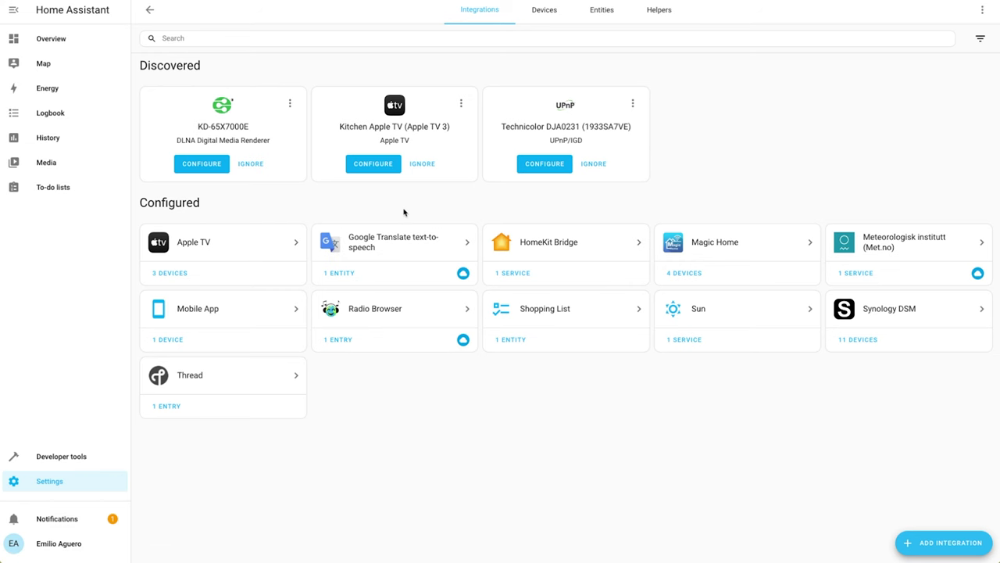
Step: Return to the Home Assistant overview and open Pi-hole from the CasaOS dashboard
{"action": "left_click", "coordinate": [51, 39]}
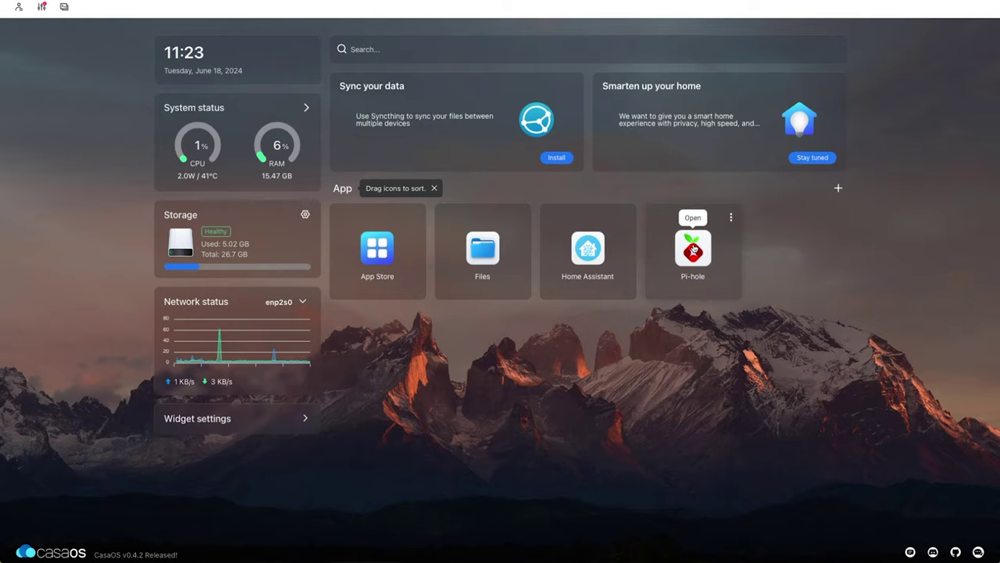
{"action": "left_click", "coordinate": [694, 249]}
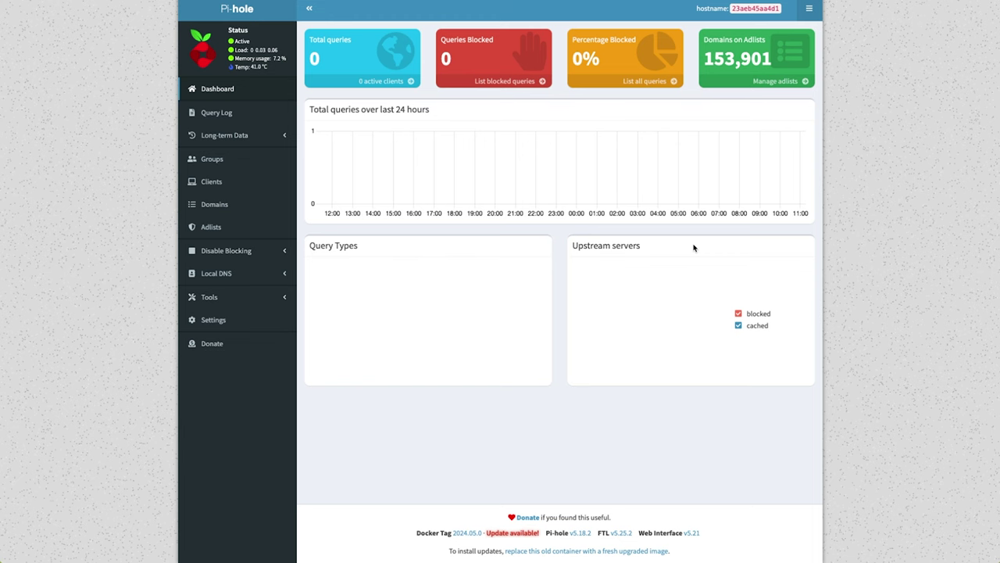